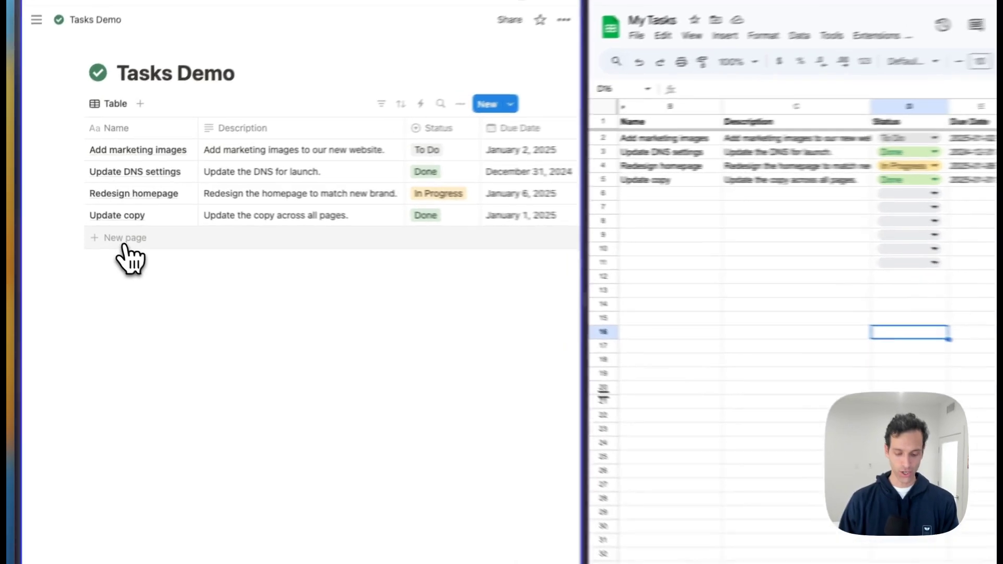
Add a new Notion task row named 'Add a logo' with description 'Give a new logo'.
{"action": "left_click", "coordinate": [108, 231]}
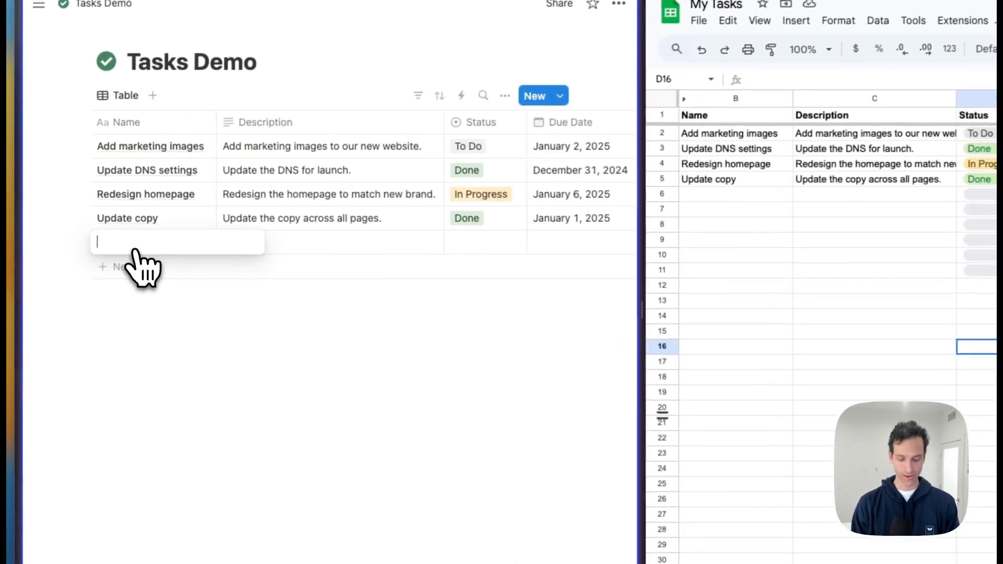
{"action": "type", "text": "Add a logo"}
{"action": "key", "text": "Tab"}
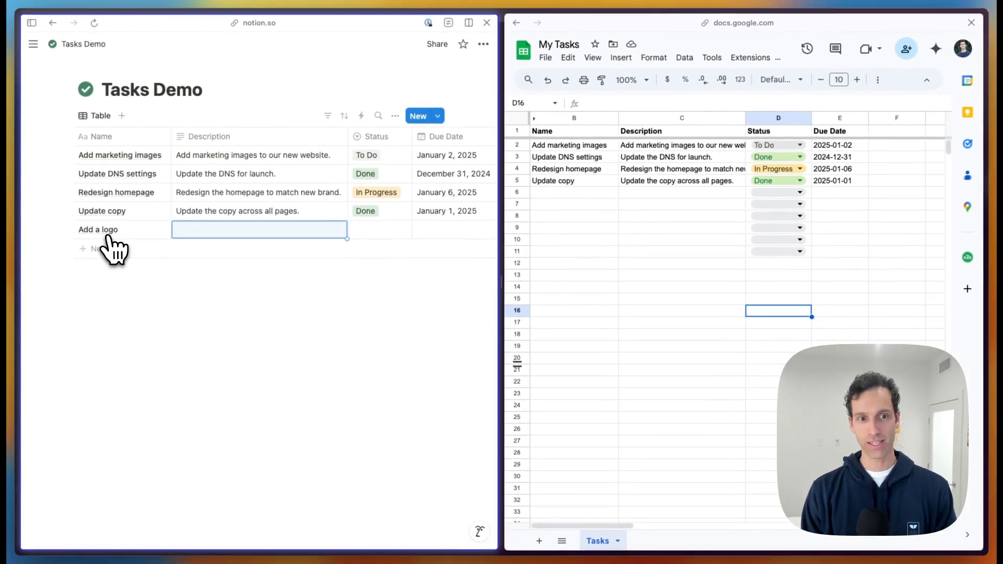
{"action": "type", "text": "Give a new logo"}
{"action": "key", "text": "Tab"}
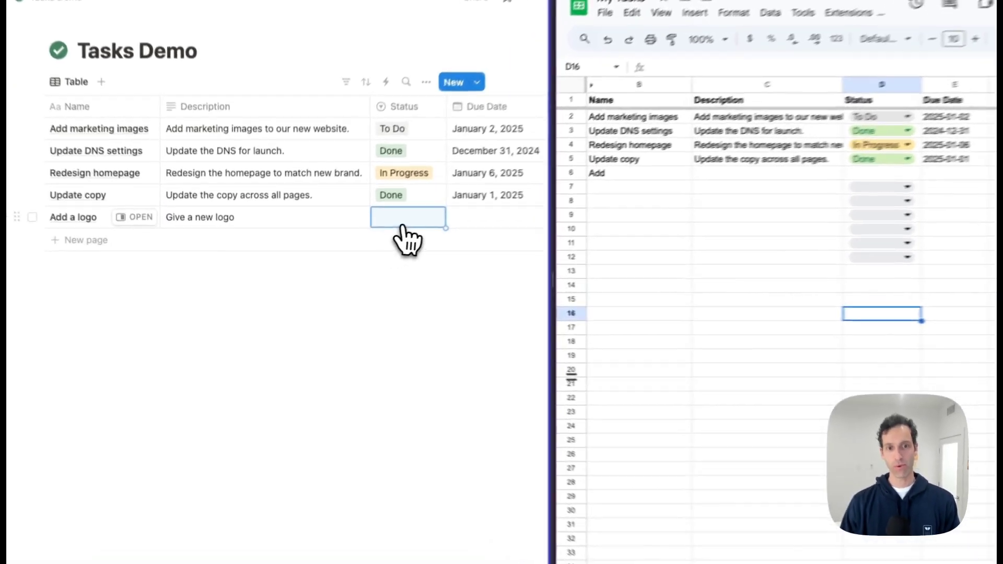
Mark the new task Done and set its due date to January 8, 2025.
{"action": "left_click", "coordinate": [380, 234]}
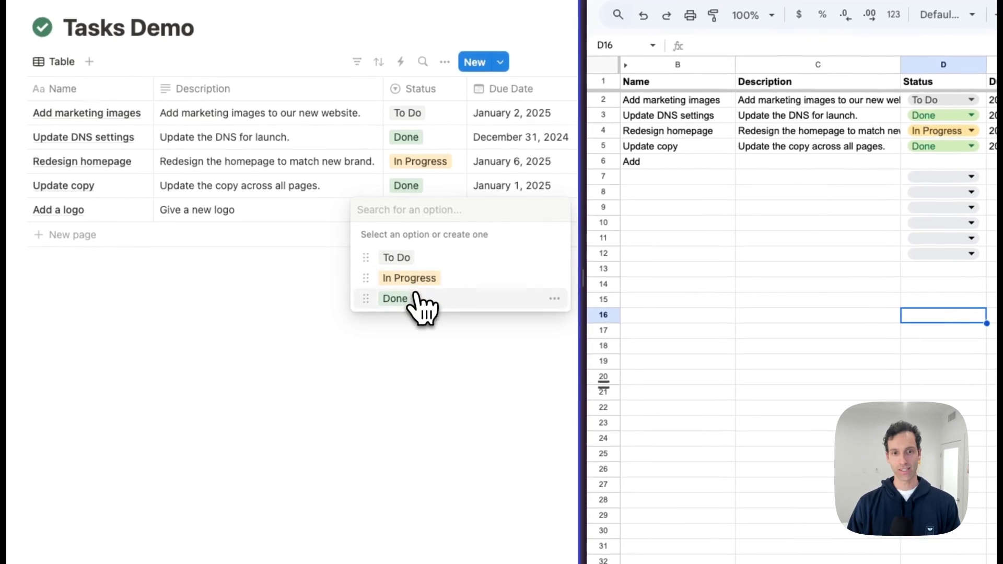
{"action": "left_click", "coordinate": [402, 298]}
{"action": "left_click", "coordinate": [520, 210]}
{"action": "left_click", "coordinate": [472, 338]}
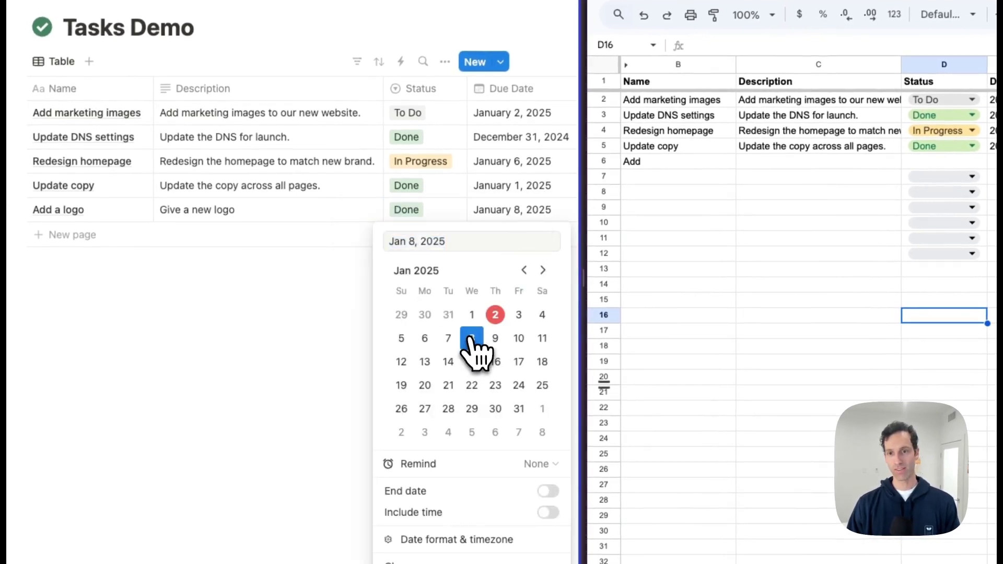
{"action": "left_click", "coordinate": [279, 378]}
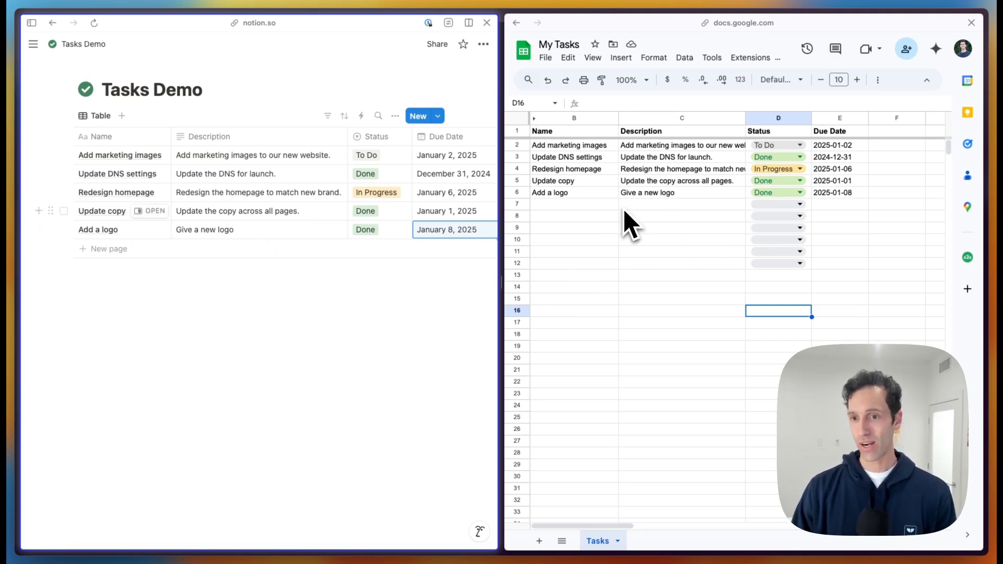
Change D6 to To Do and edit B6 so the task reads 'Add a the fire logo'.
{"action": "left_click", "coordinate": [773, 193]}
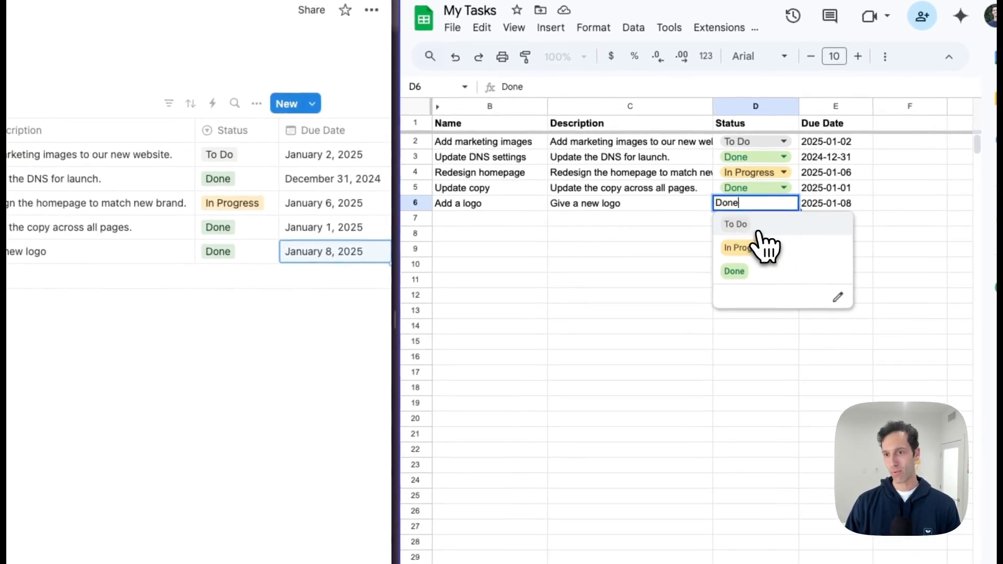
{"action": "left_click", "coordinate": [762, 229]}
{"action": "double_click", "coordinate": [488, 208]}
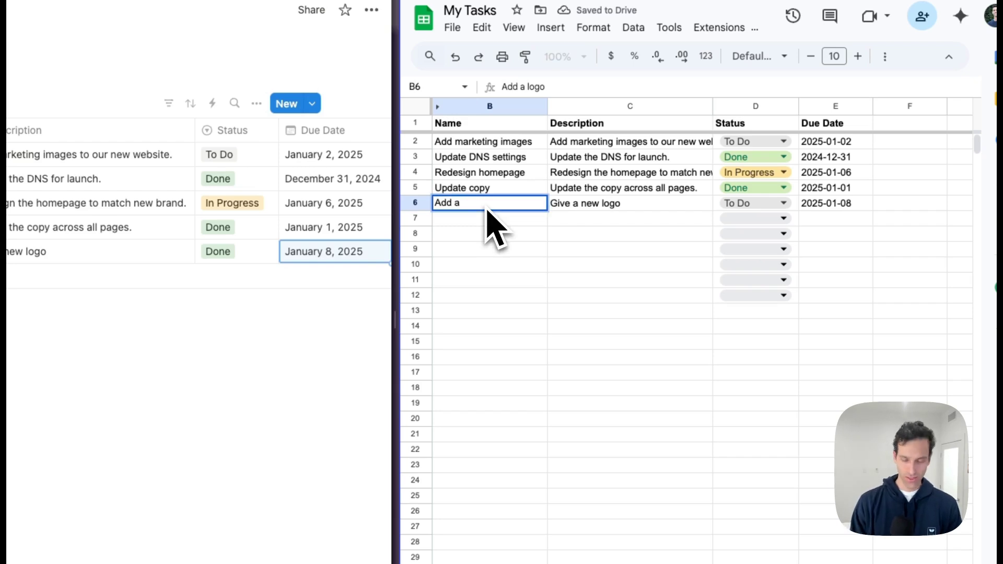
{"action": "type", "text": "the fire logo"}
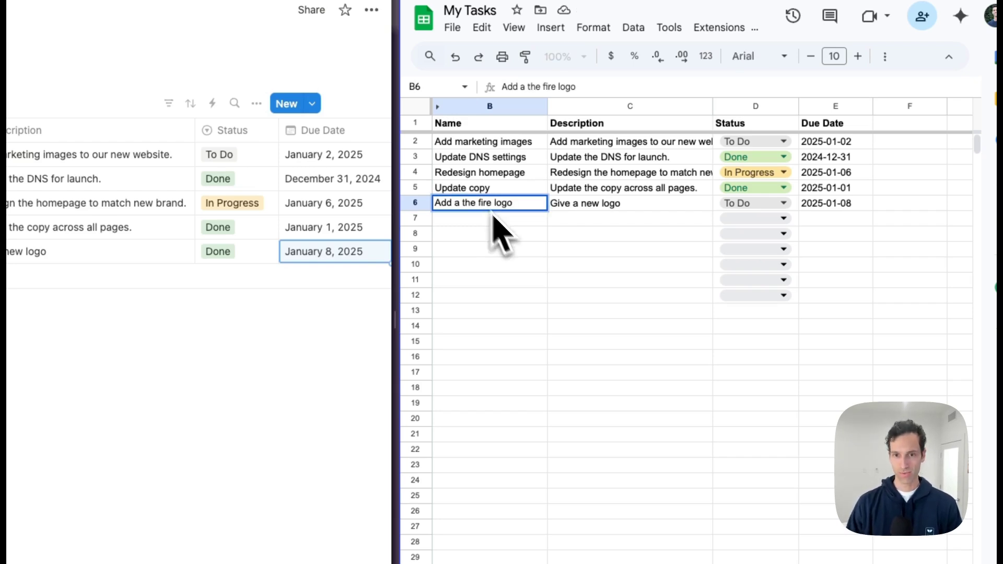
{"action": "left_click", "coordinate": [540, 281]}
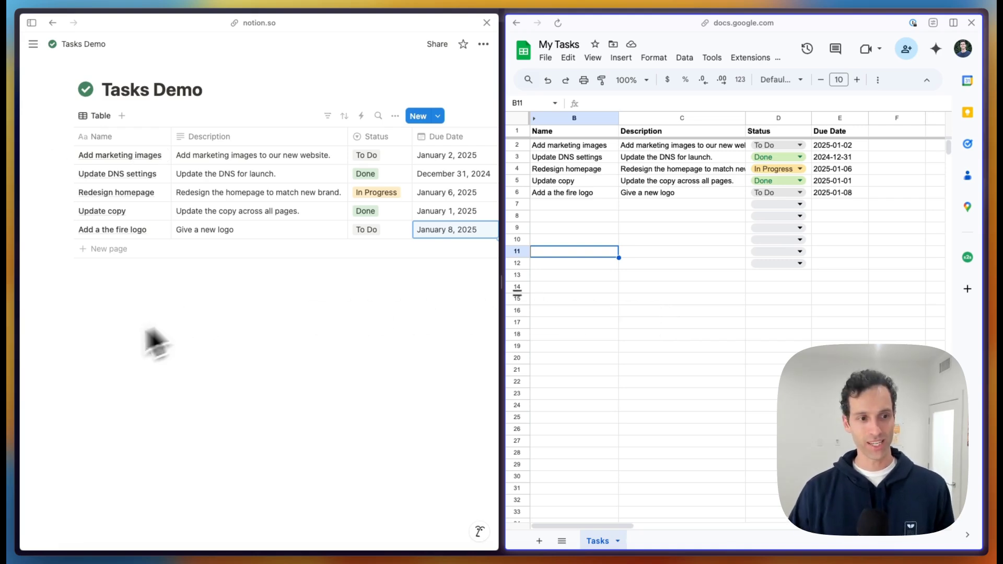
Open the My Tasks sync's Map tables editor for Tasks Demo and Tasks in Whalesync.
{"action": "mouse_move", "coordinate": [17, 366]}
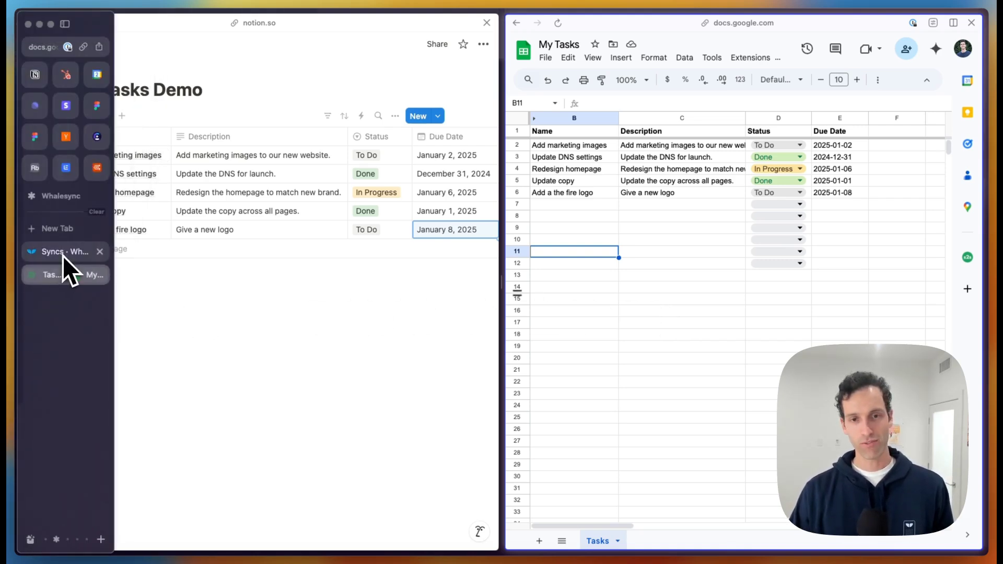
{"action": "left_click", "coordinate": [63, 255]}
{"action": "left_click", "coordinate": [317, 127]}
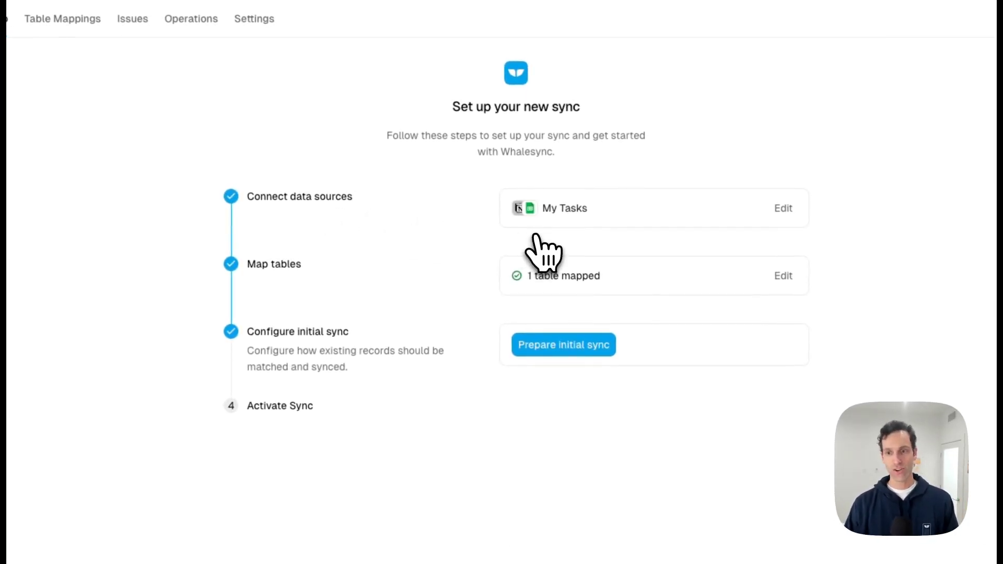
{"action": "left_click", "coordinate": [785, 282]}
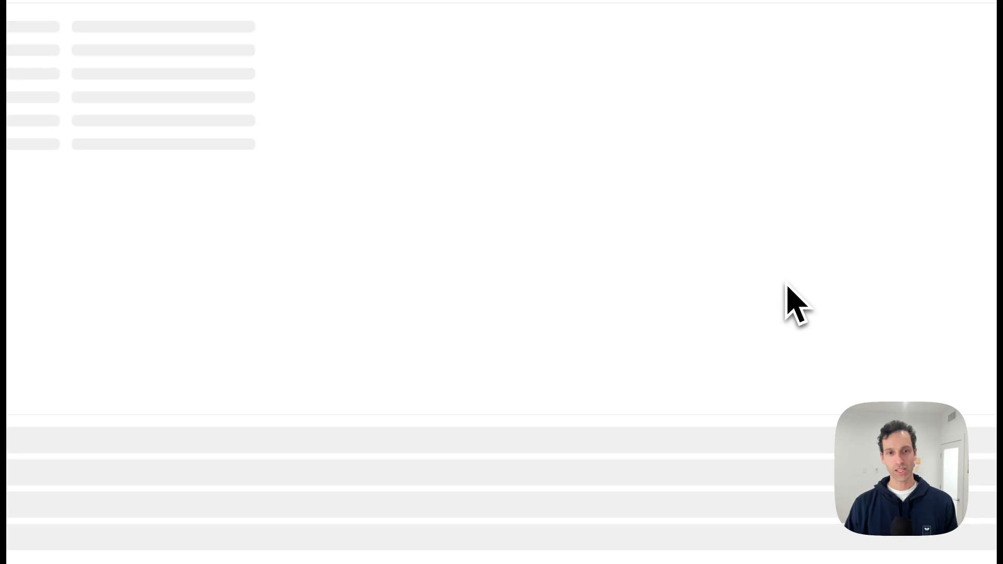
{"action": "left_click", "coordinate": [58, 275]}
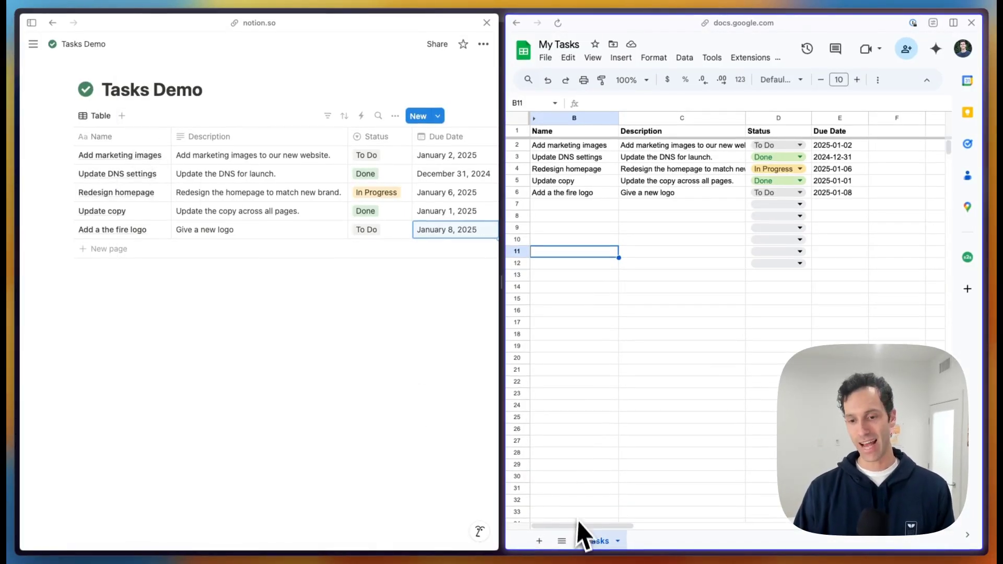
{"action": "mouse_move", "coordinate": [11, 336]}
{"action": "left_click", "coordinate": [65, 252]}
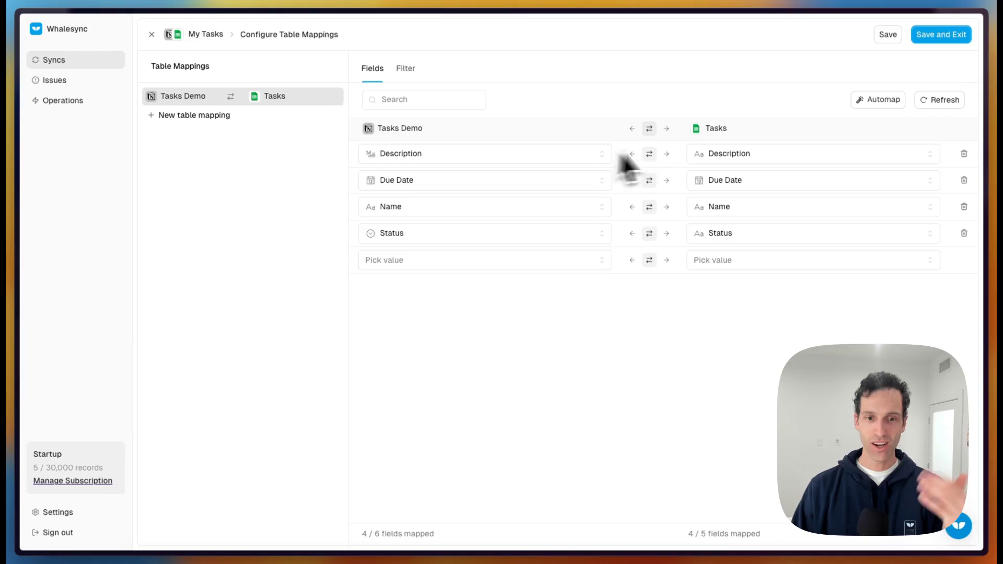
Check the available Notion and sheet fields, then set Status to sync Tasks Demo → Tasks only.
{"action": "left_click", "coordinate": [520, 264]}
{"action": "left_click", "coordinate": [737, 265]}
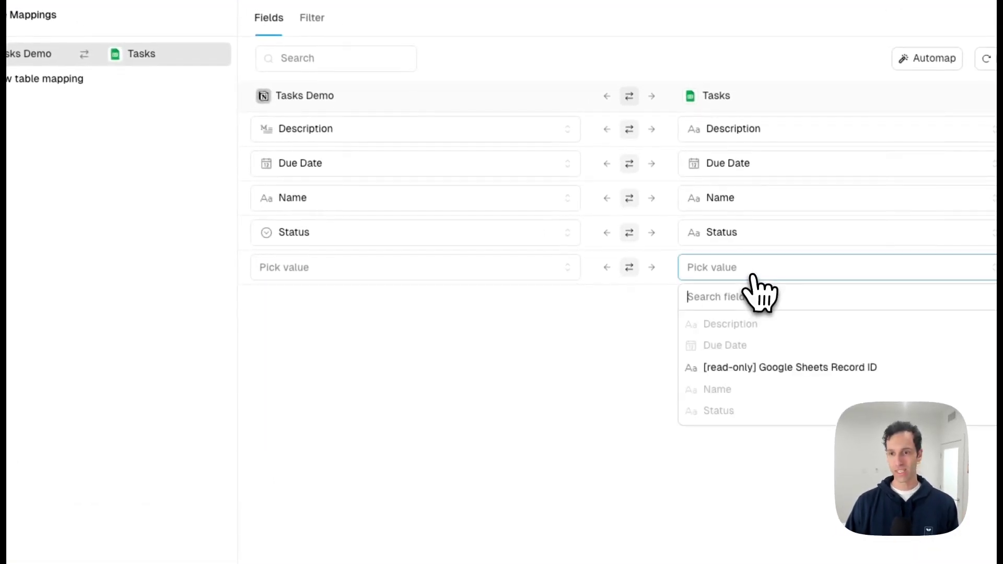
{"action": "left_click", "coordinate": [503, 398]}
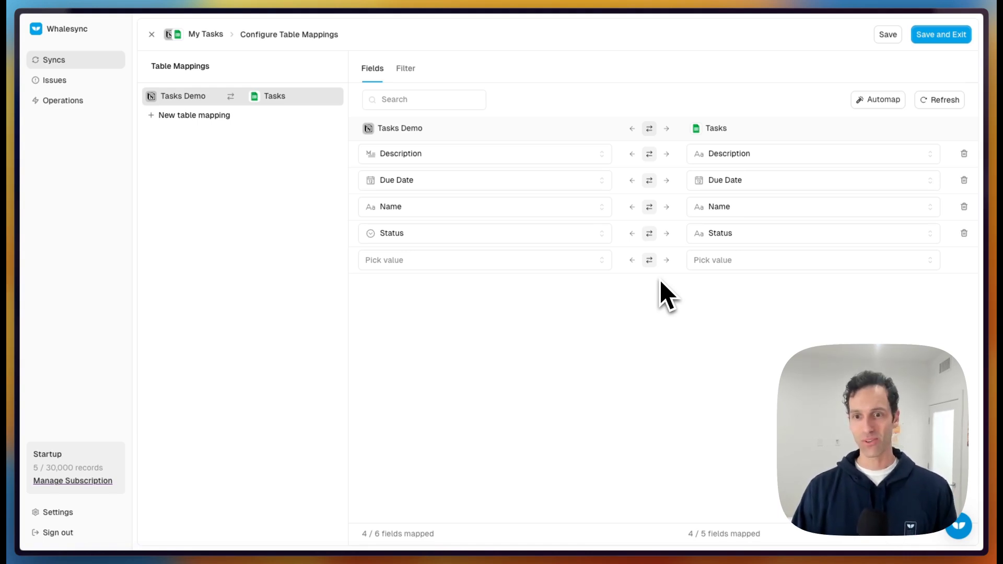
{"action": "left_click", "coordinate": [632, 233]}
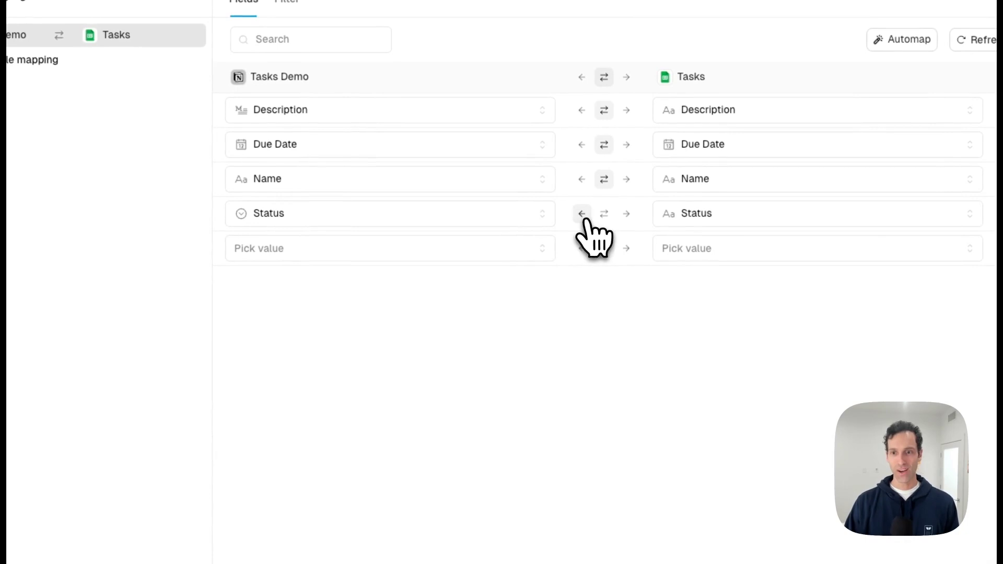
{"action": "left_click", "coordinate": [626, 214]}
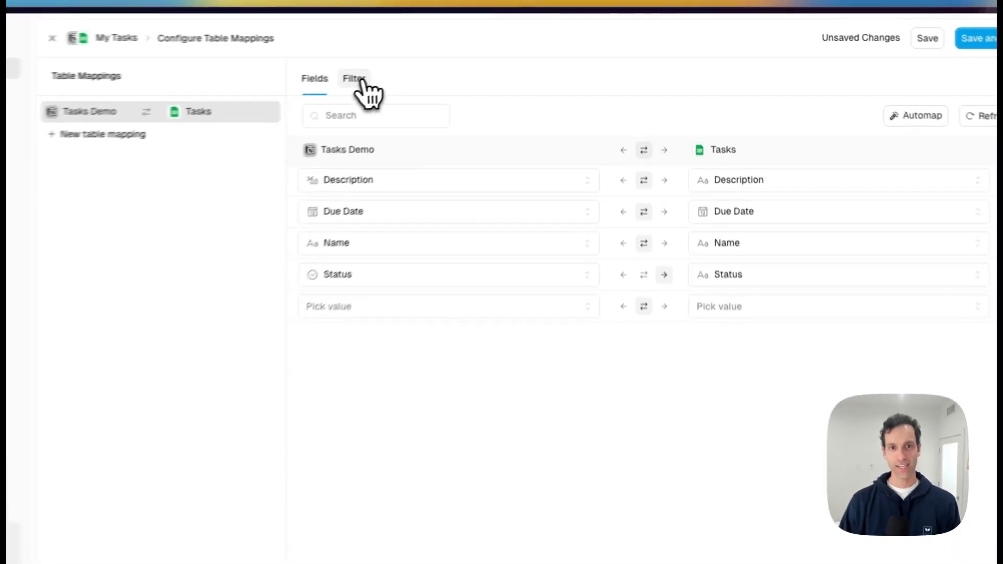
{"action": "left_click", "coordinate": [361, 81]}
{"action": "left_click", "coordinate": [335, 141]}
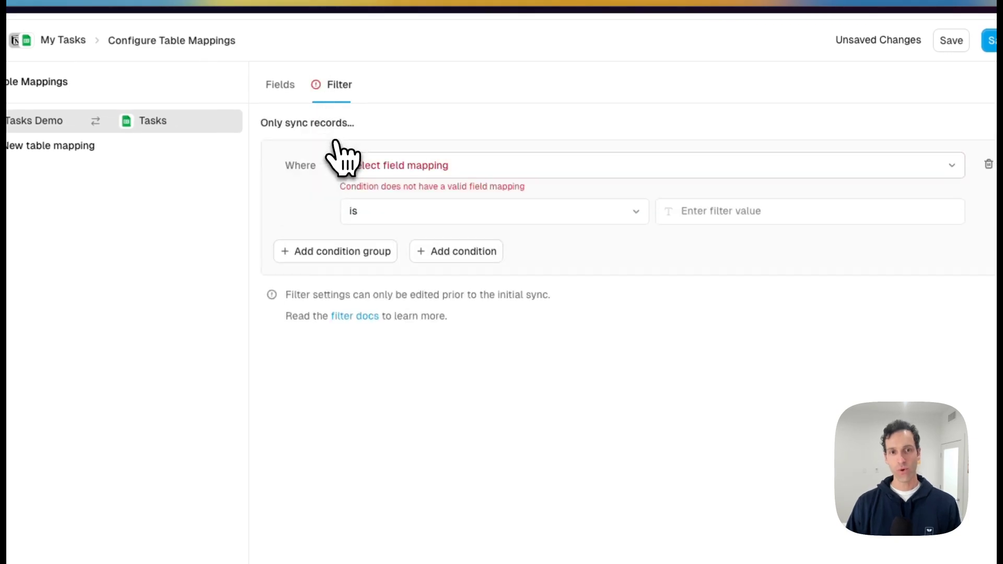
{"action": "left_click", "coordinate": [403, 165]}
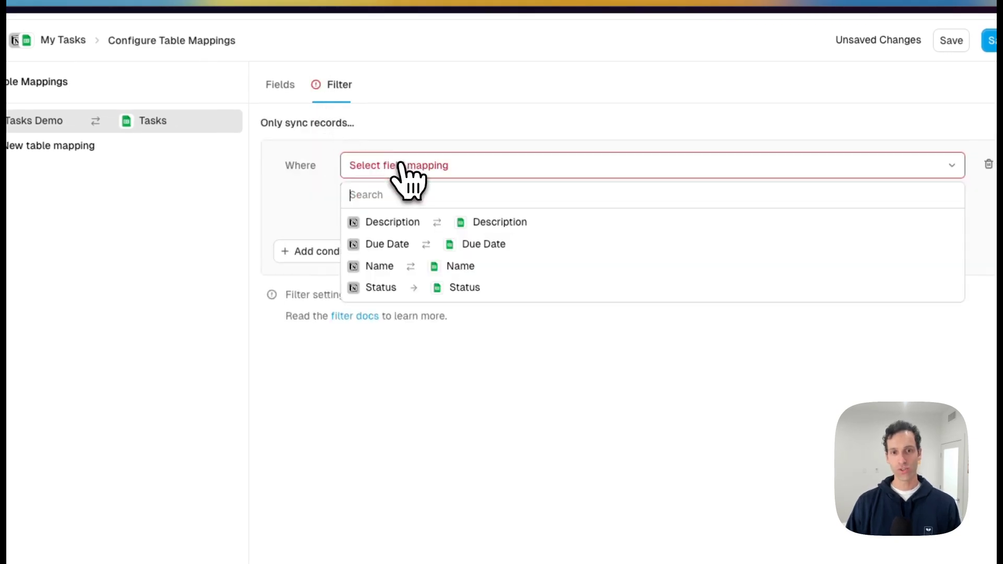
{"action": "left_click", "coordinate": [400, 286]}
{"action": "left_click", "coordinate": [775, 198]}
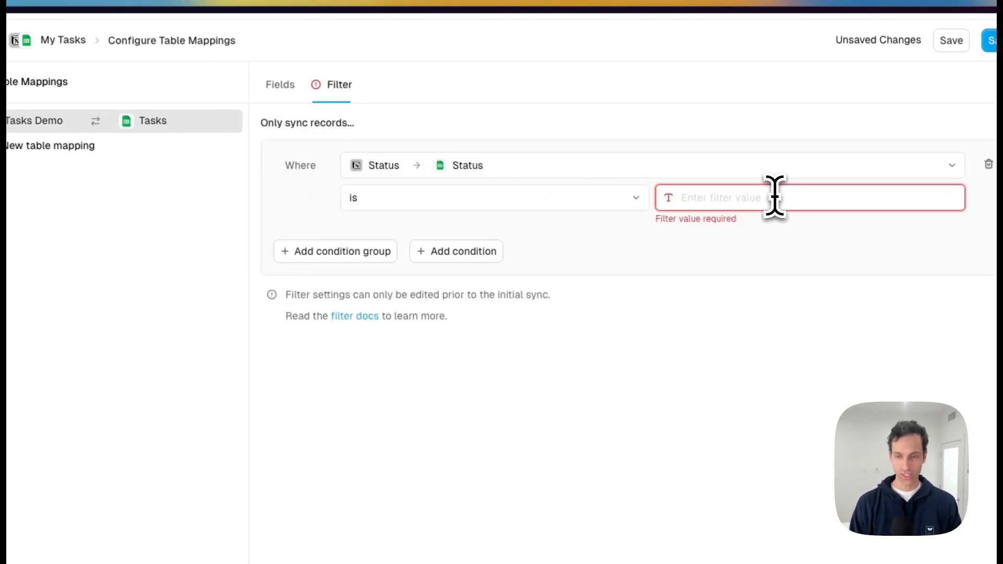
{"action": "type", "text": "To Do"}
{"action": "left_click", "coordinate": [744, 300]}
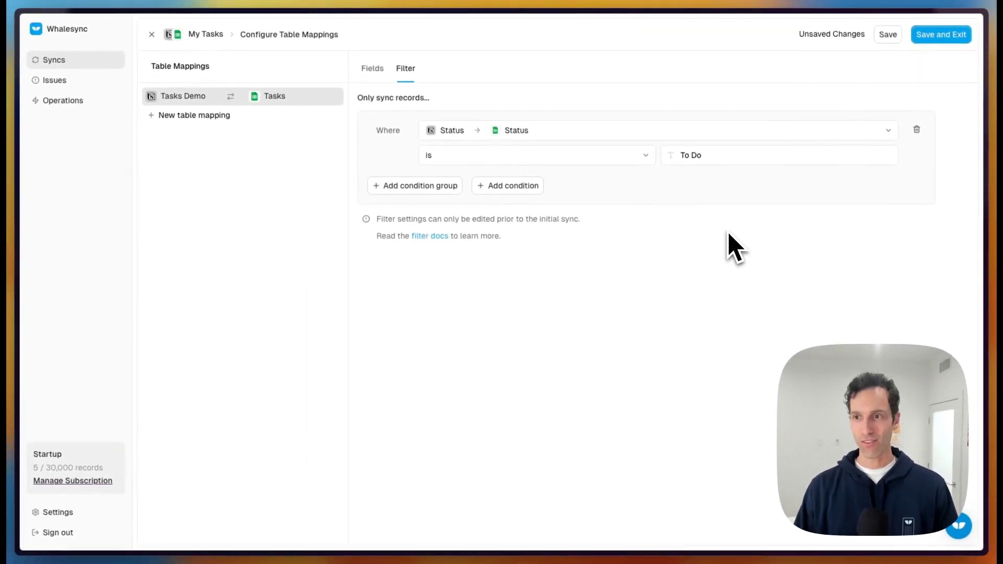
{"action": "left_click", "coordinate": [917, 130]}
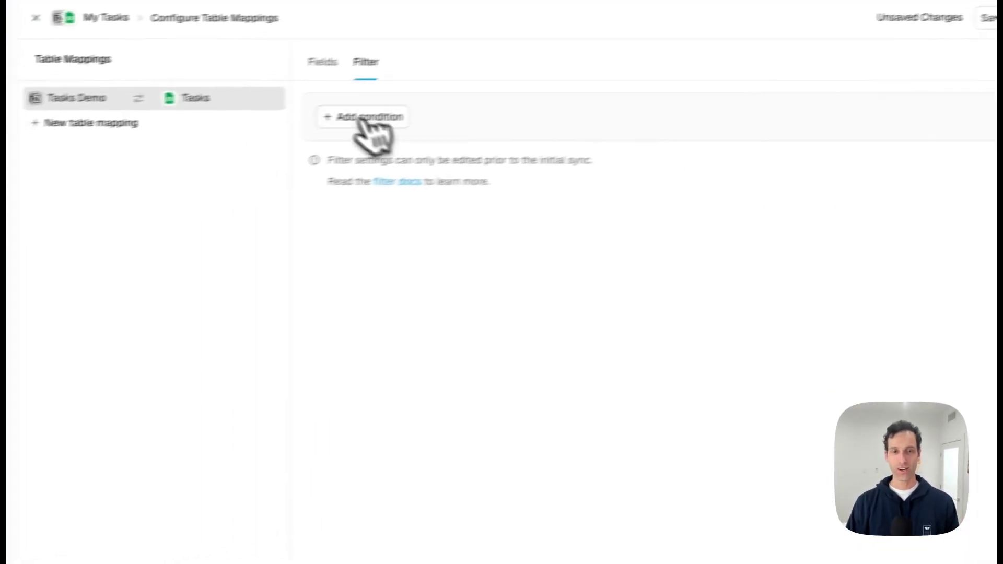
Close the table mapping editor from the Fields tab and choose Discard Changes.
{"action": "left_click", "coordinate": [321, 67]}
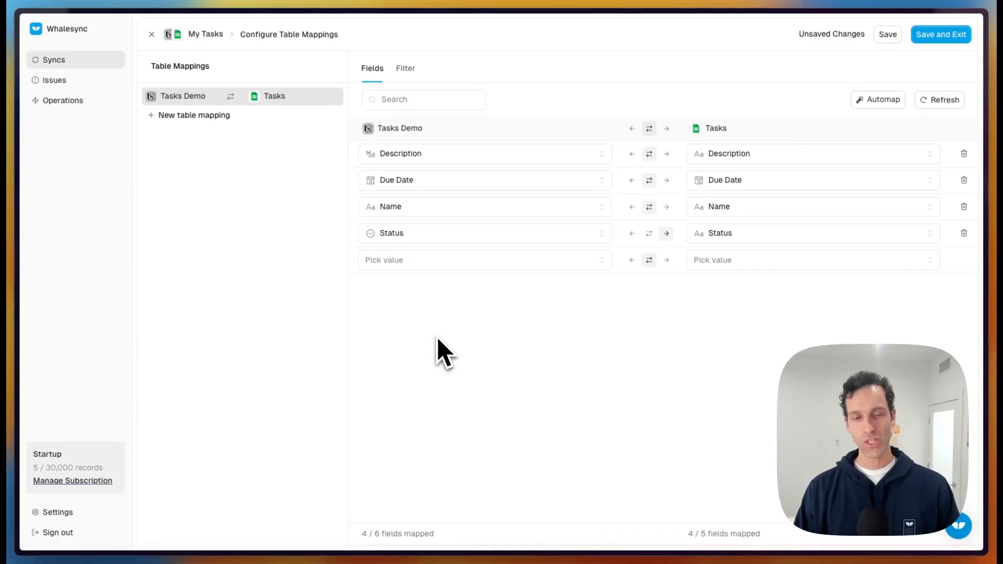
{"action": "left_click", "coordinate": [156, 28]}
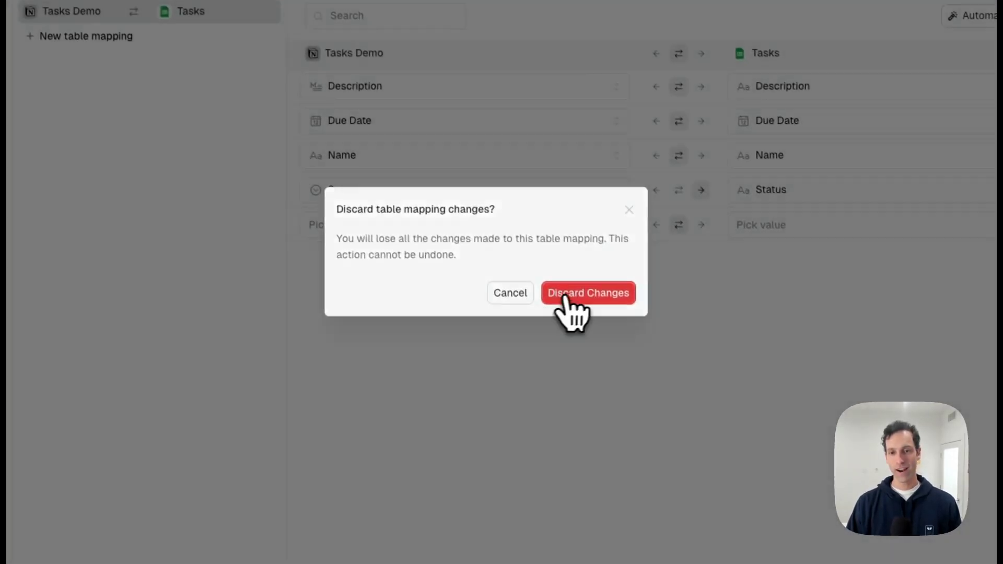
{"action": "left_click", "coordinate": [567, 295]}
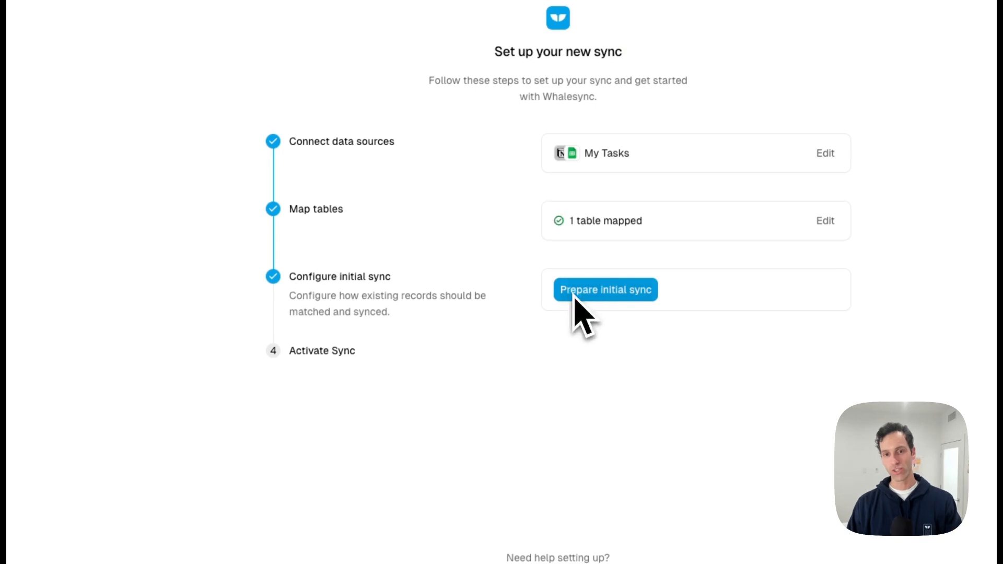